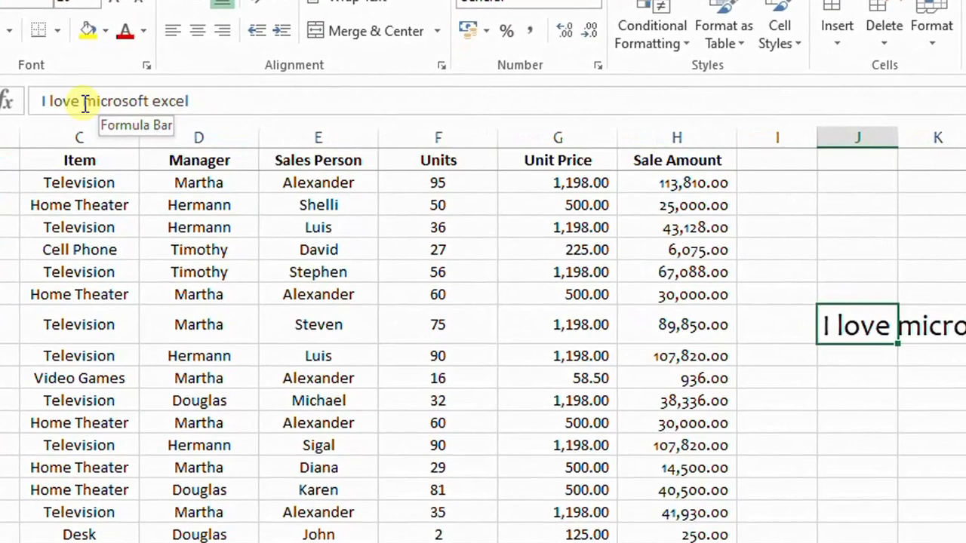
Insert a line break before "microsoft" in cell J8's text, and undo the line break
left_click(86, 104)
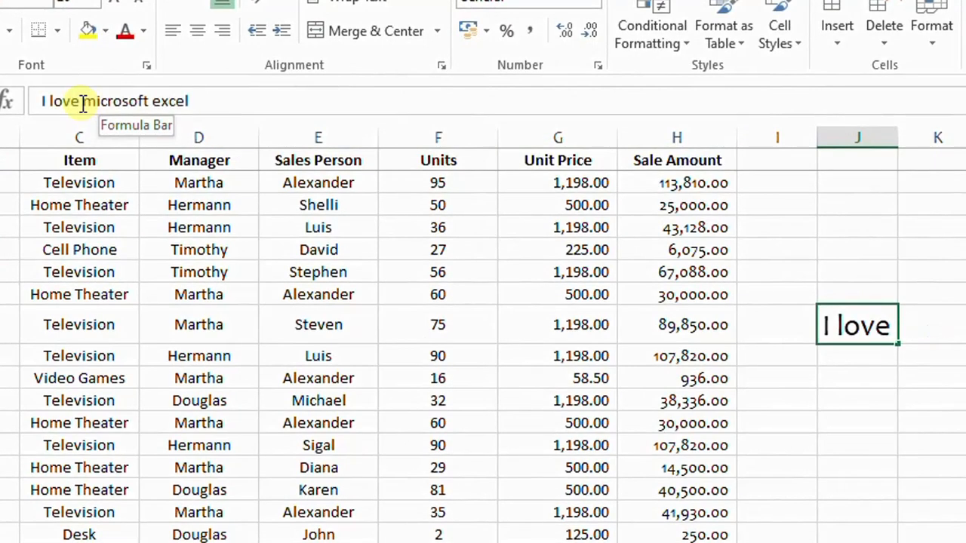
left_click(88, 101)
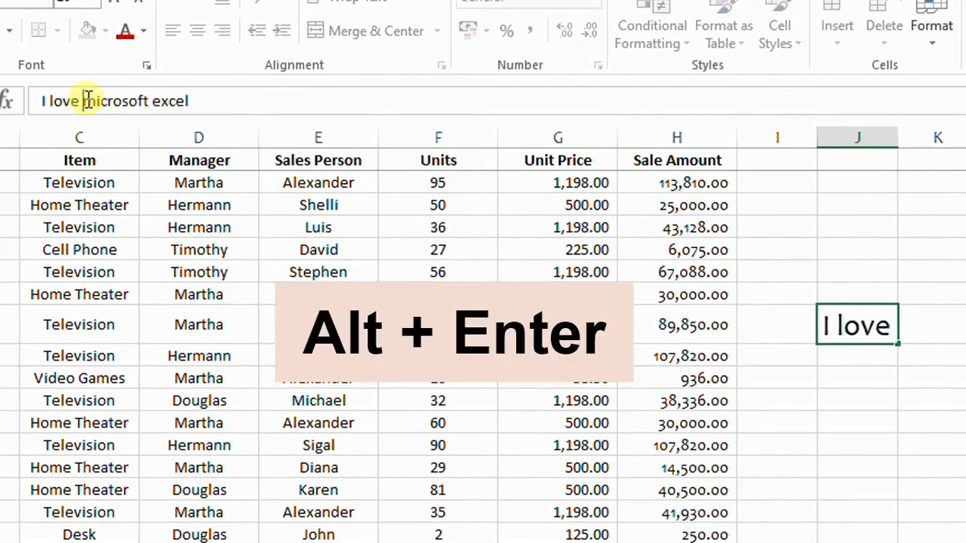
key("alt+Return")
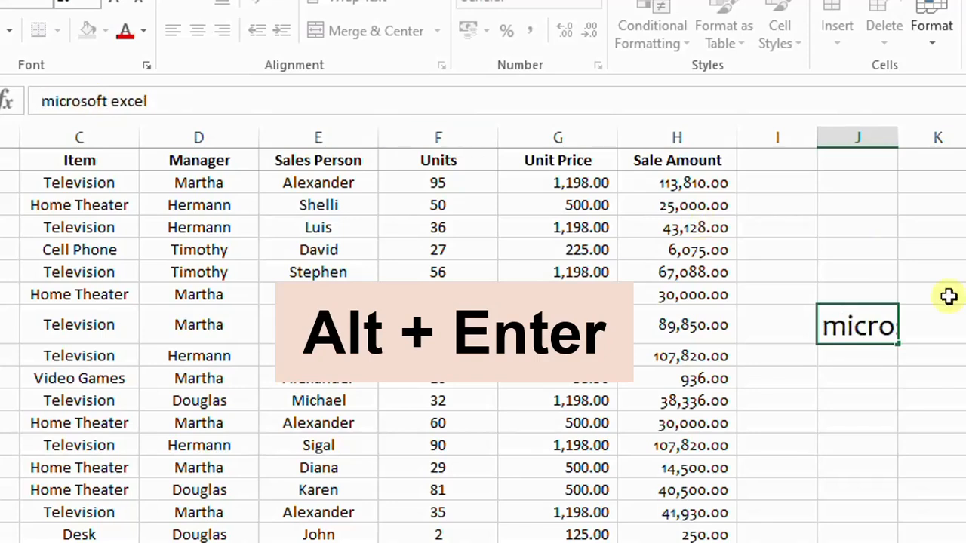
left_click(848, 341)
left_click(940, 333)
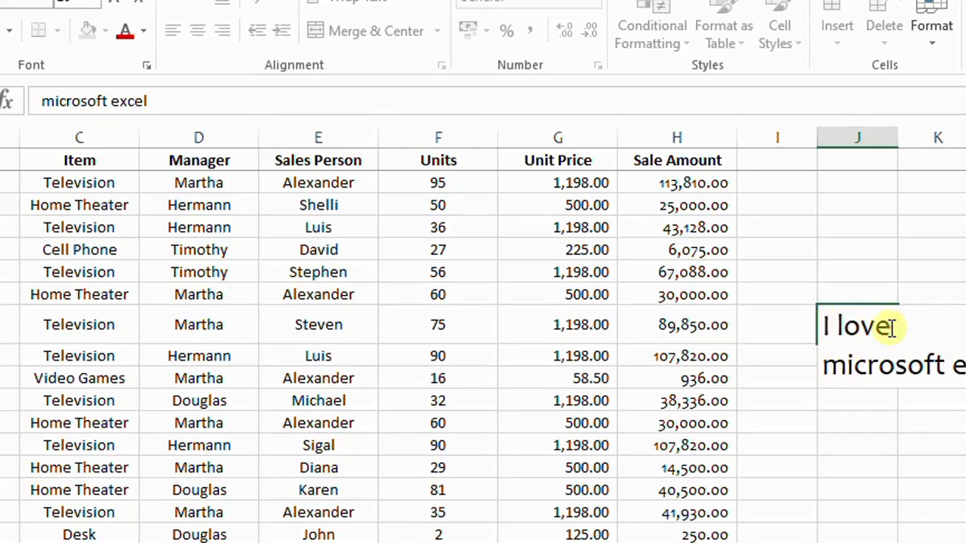
left_click_drag(891, 327, 823, 328)
left_click(867, 326)
key("Return")
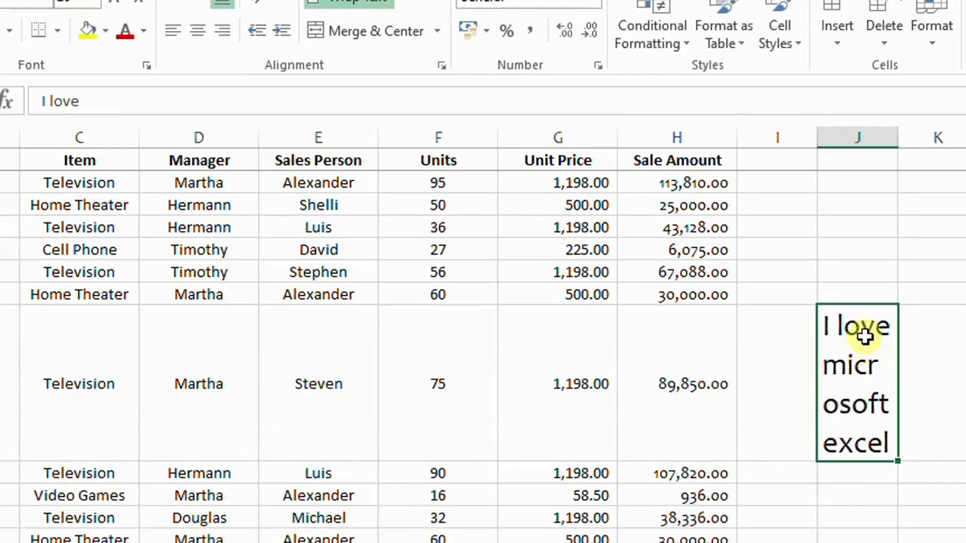
key("ctrl+z")
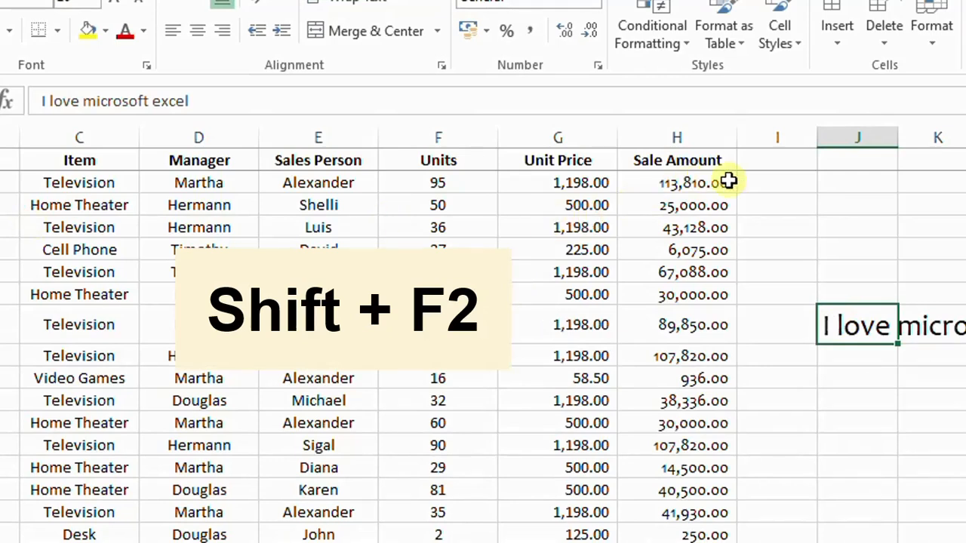
Add a comment reading "Check this again" to the first Sale Amount value, cell H2
left_click(706, 184)
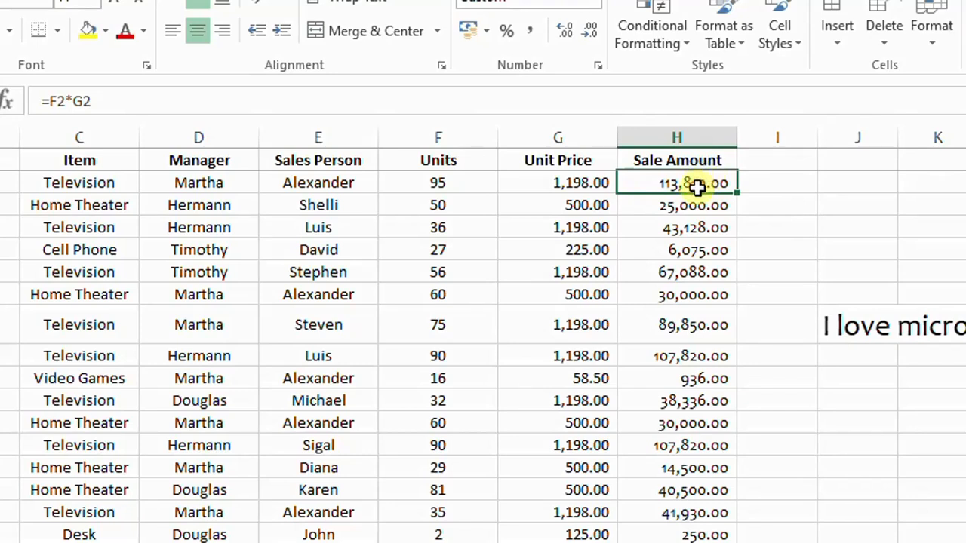
key("shift+F2")
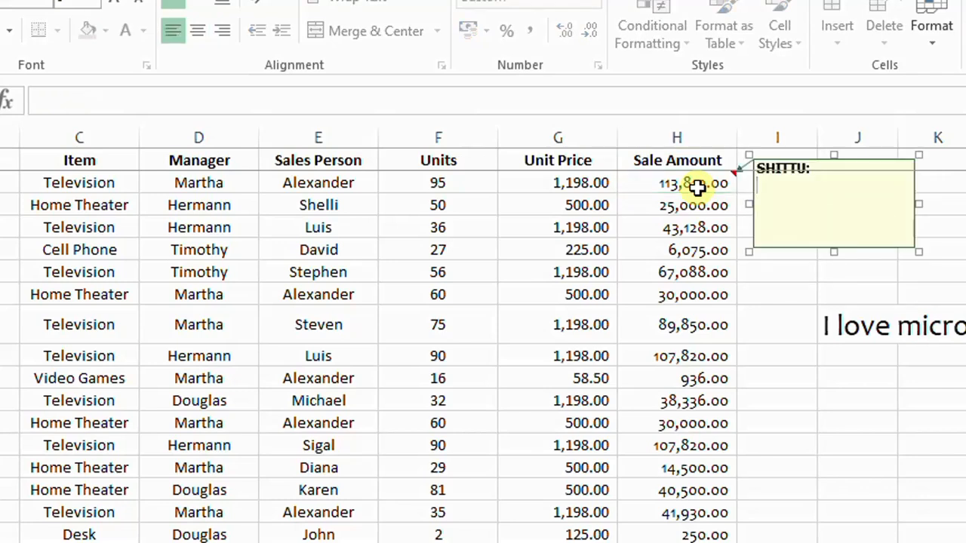
type("Check this again")
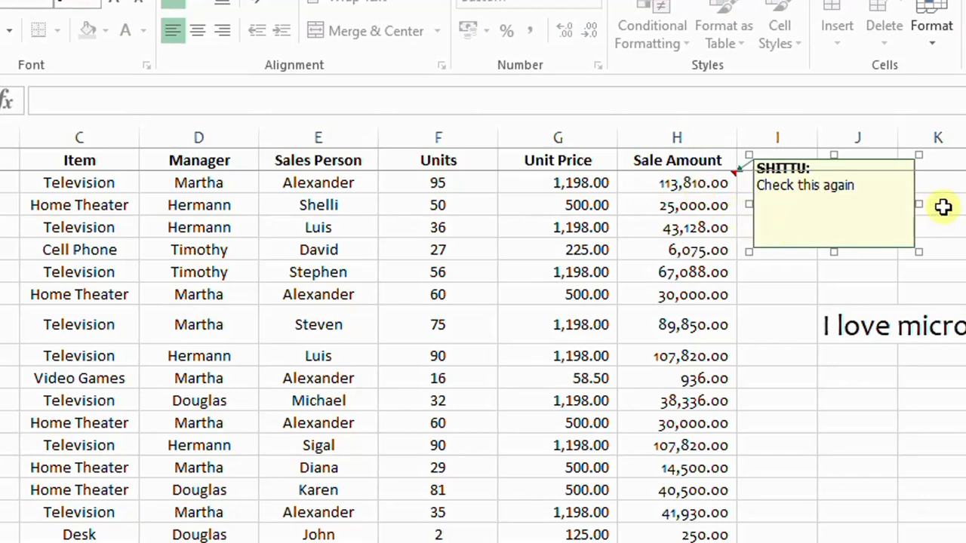
left_click(729, 182)
Delete the comment from cell H2
right_click(720, 179)
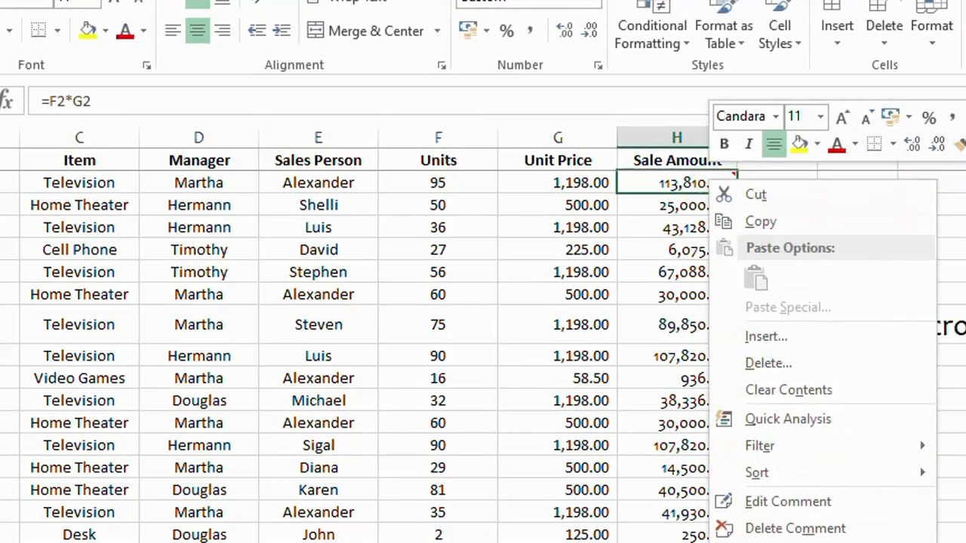
key("Escape")
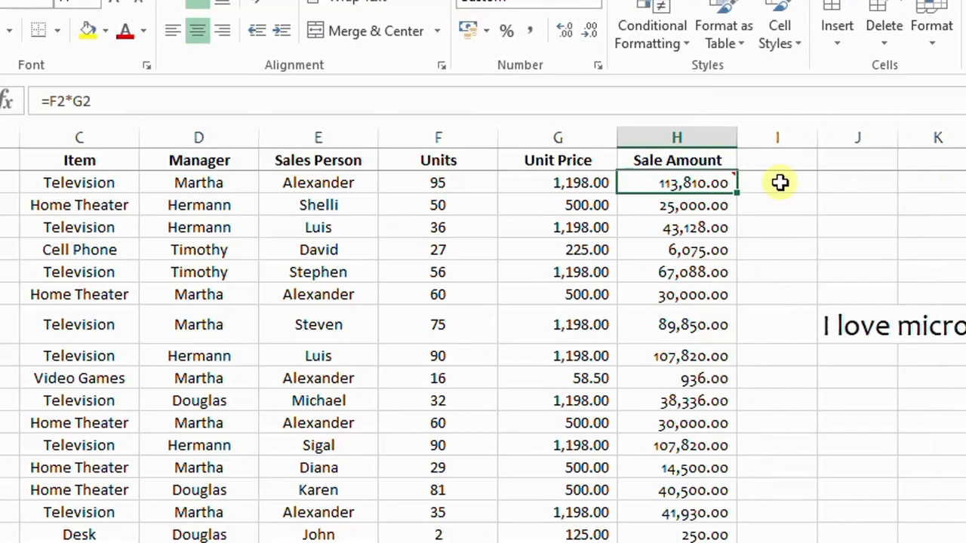
right_click(704, 183)
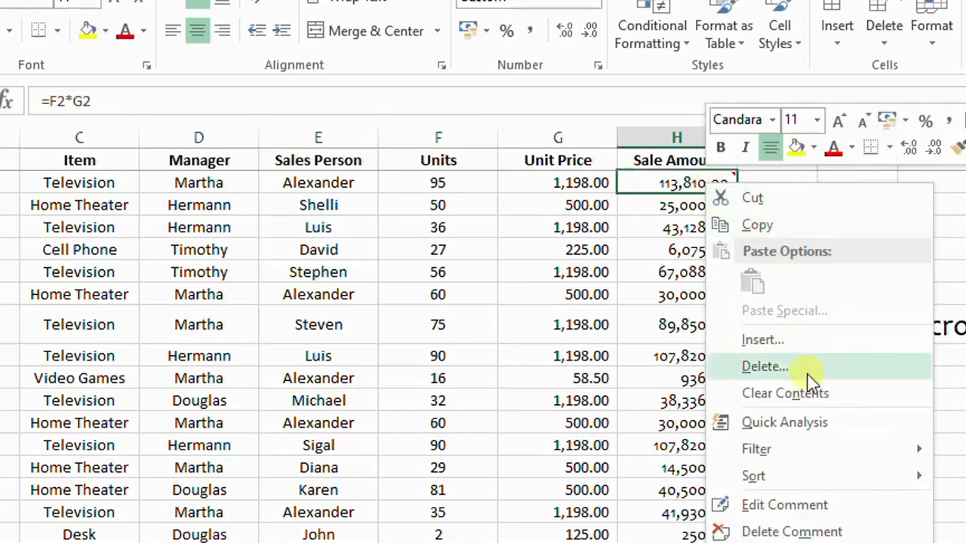
left_click(753, 178)
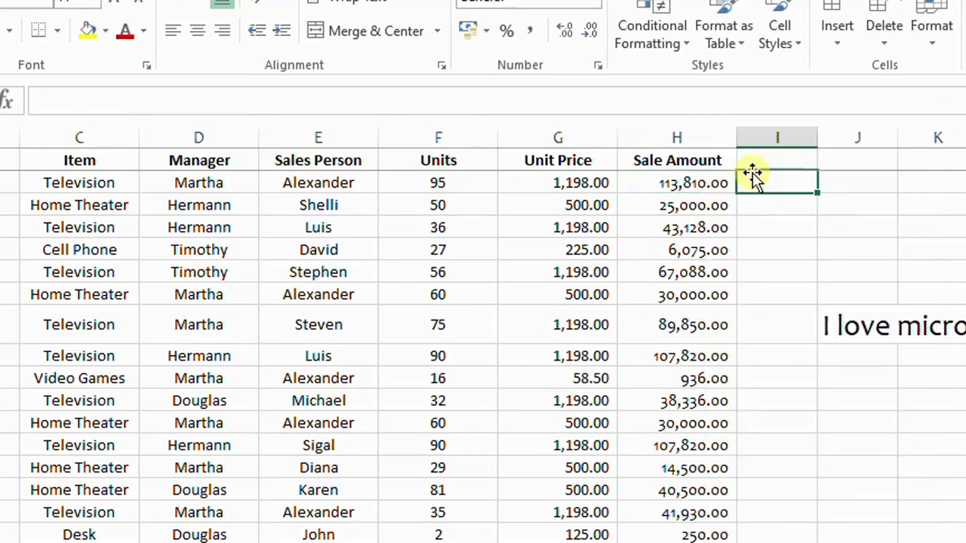
Jump to cell A18 with the Go To command
key("ctrl+g")
left_click(360, 354)
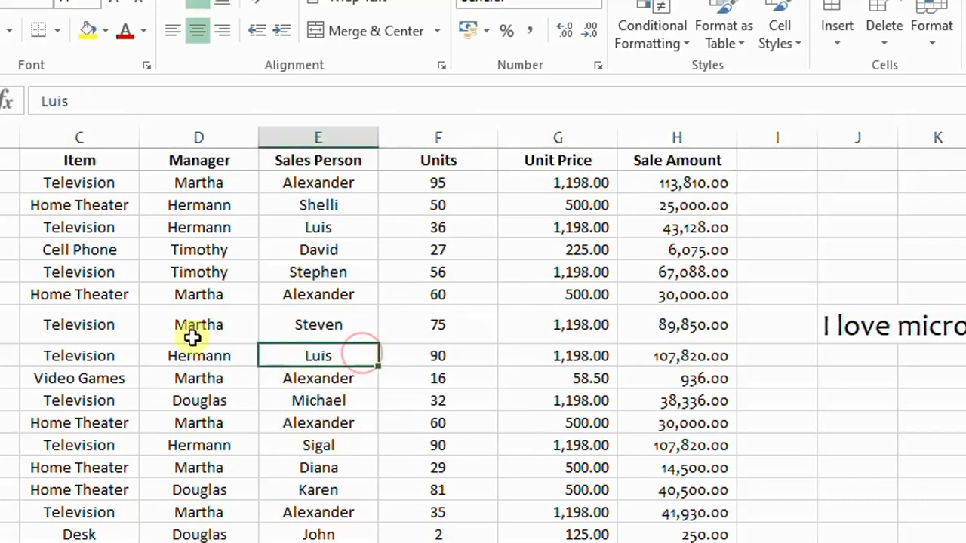
key("ctrl+g")
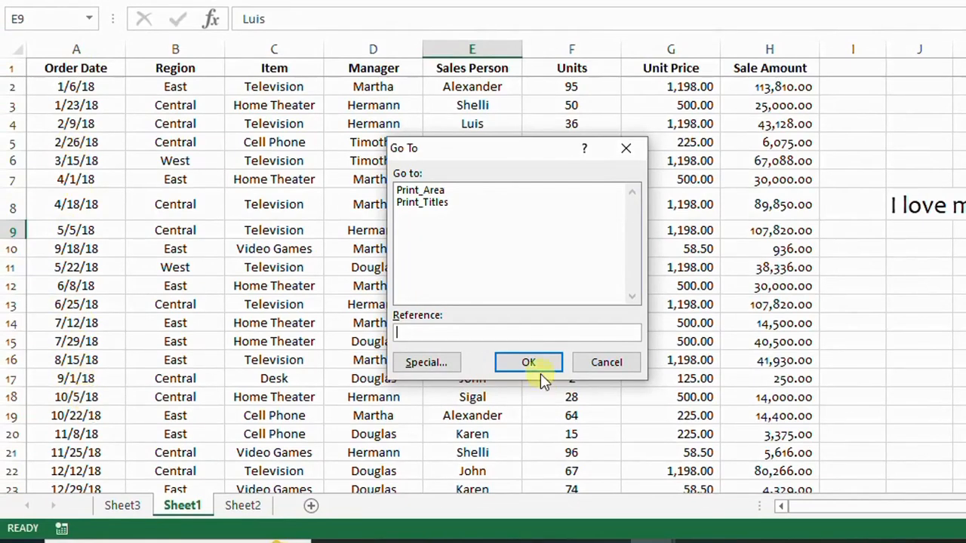
type("A18")
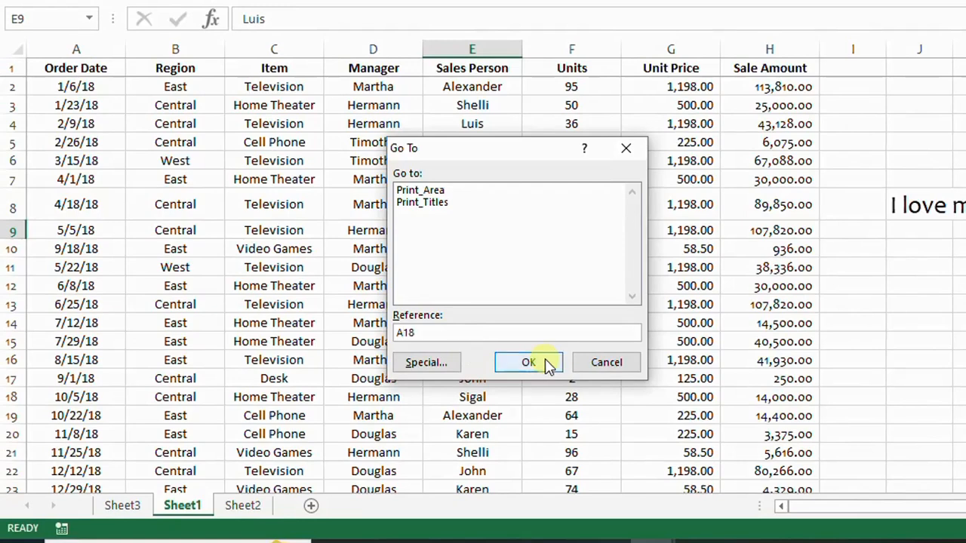
left_click(532, 363)
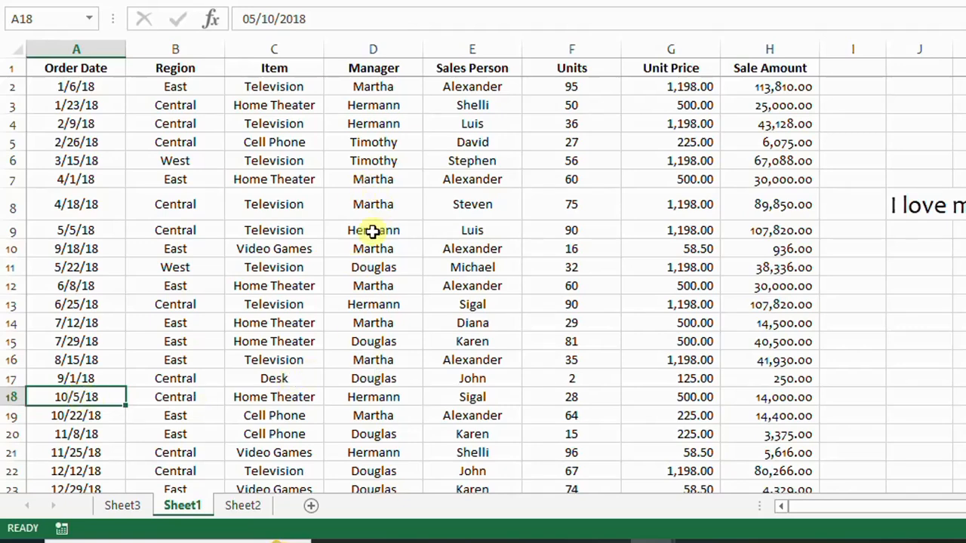
Jump to cell D30 with the Go To command
key("ctrl+g")
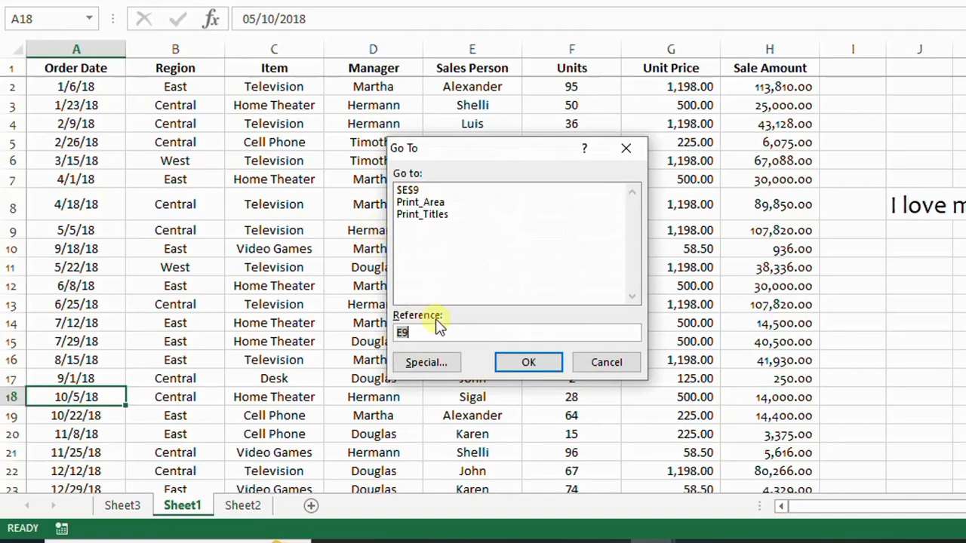
type("D30")
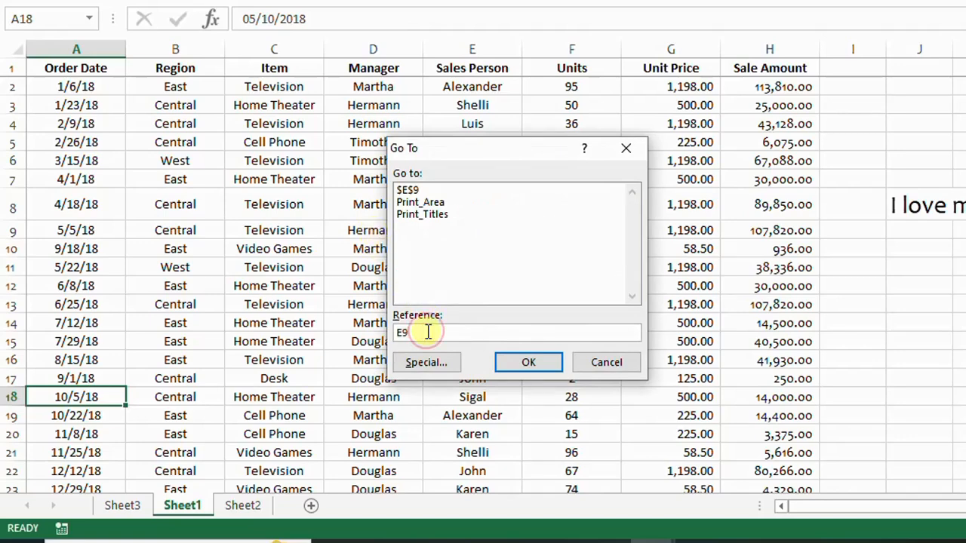
key("Return")
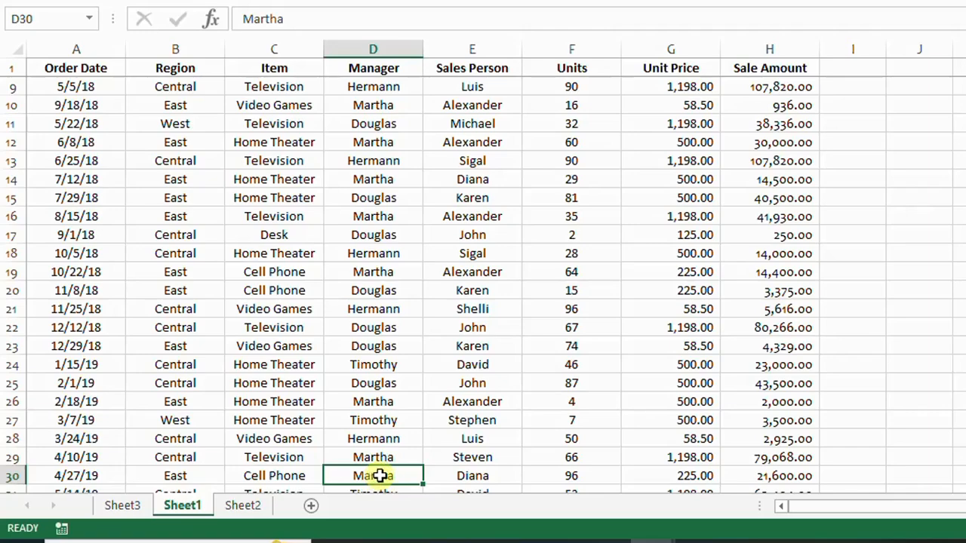
Clear the text "I love microsoft excel" from cell J8
key("ctrl+e")
scroll(561, 291, "up", 1)
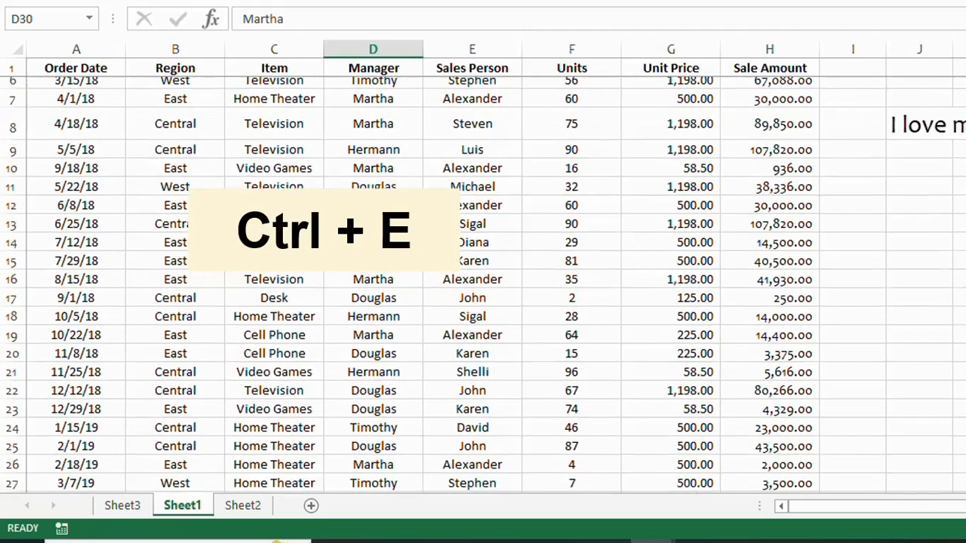
scroll(471, 261, "up", 2)
left_click(903, 208)
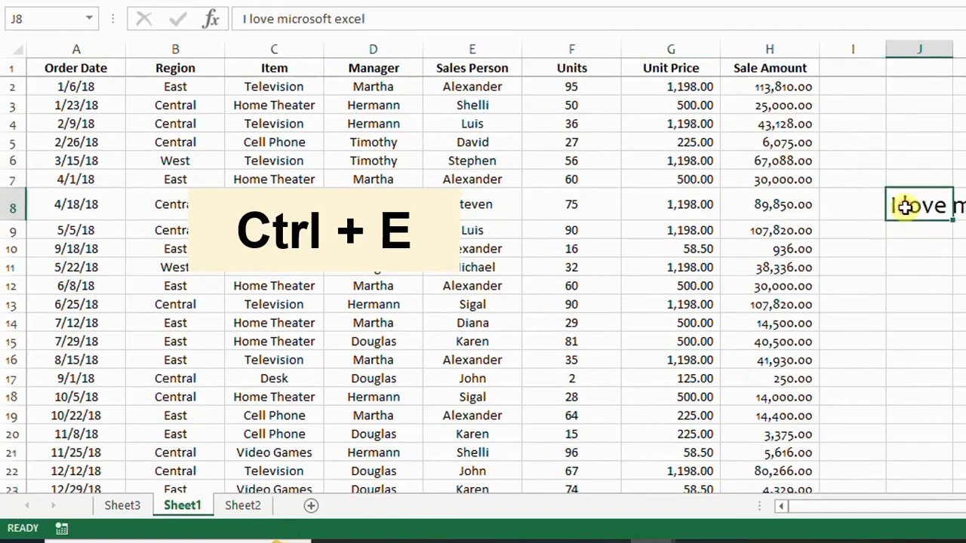
key("BackSpace")
left_click(956, 248)
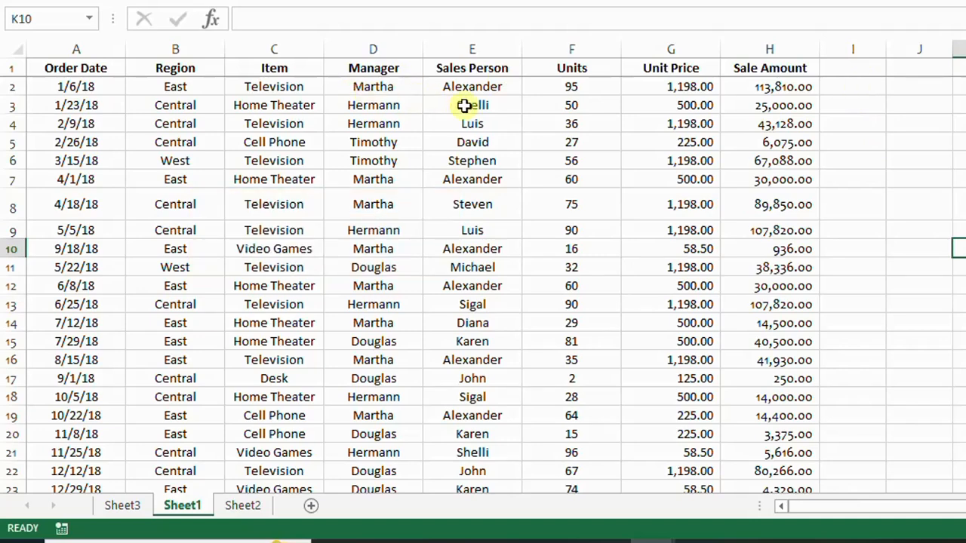
Enter row 2's manager and sales person names, separated by a space, in I2 and Flash Fill the pattern down column I
left_click_drag(377, 49, 465, 52)
left_click(396, 68)
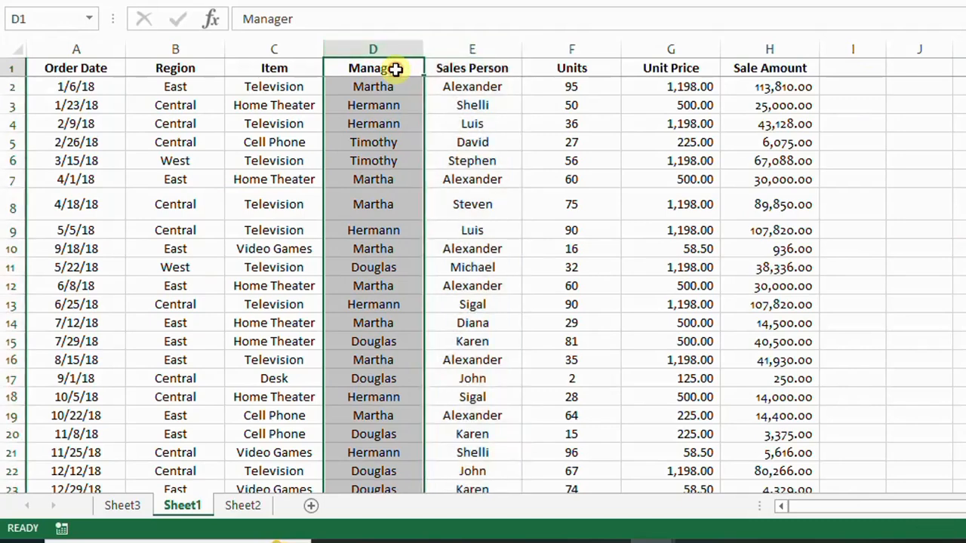
left_click(494, 68)
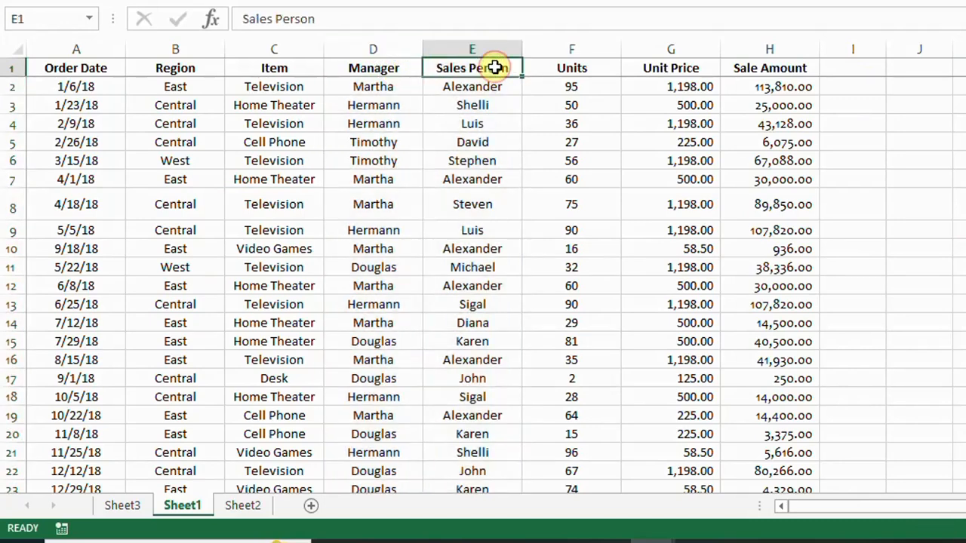
left_click(864, 87)
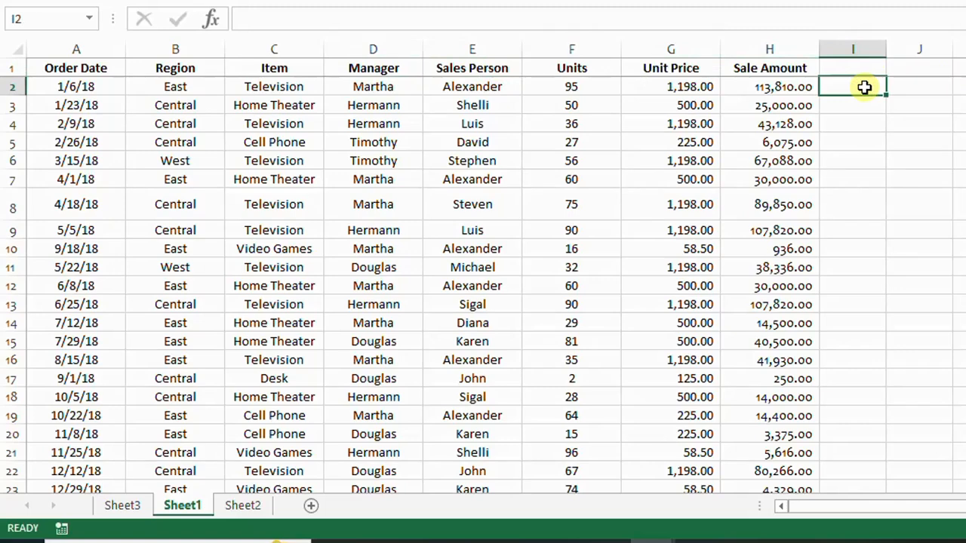
type("Mar")
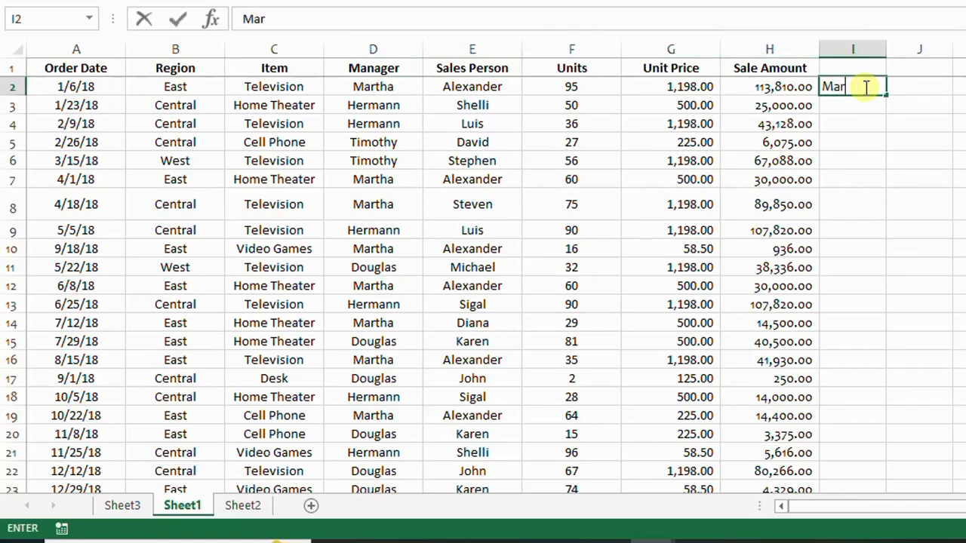
type("tha Alex")
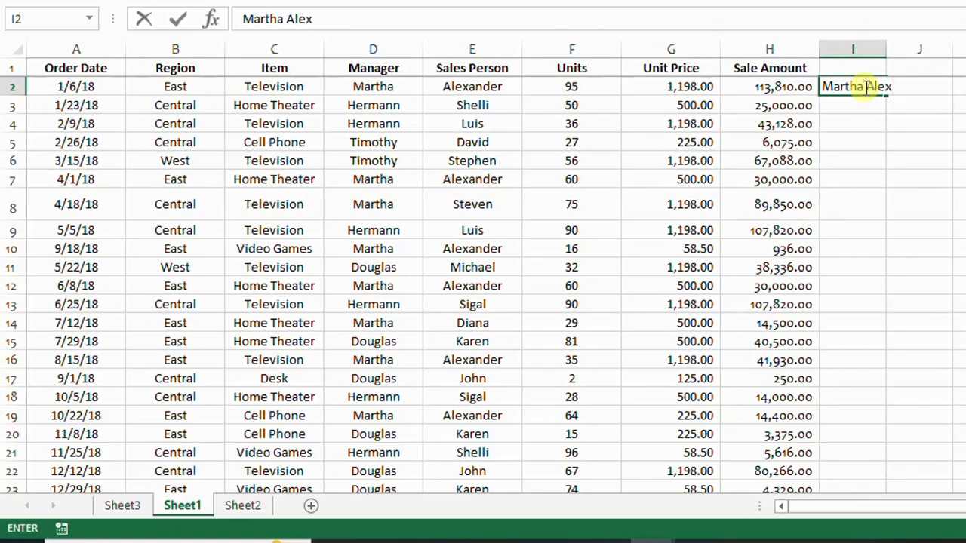
type("ander")
key("Return")
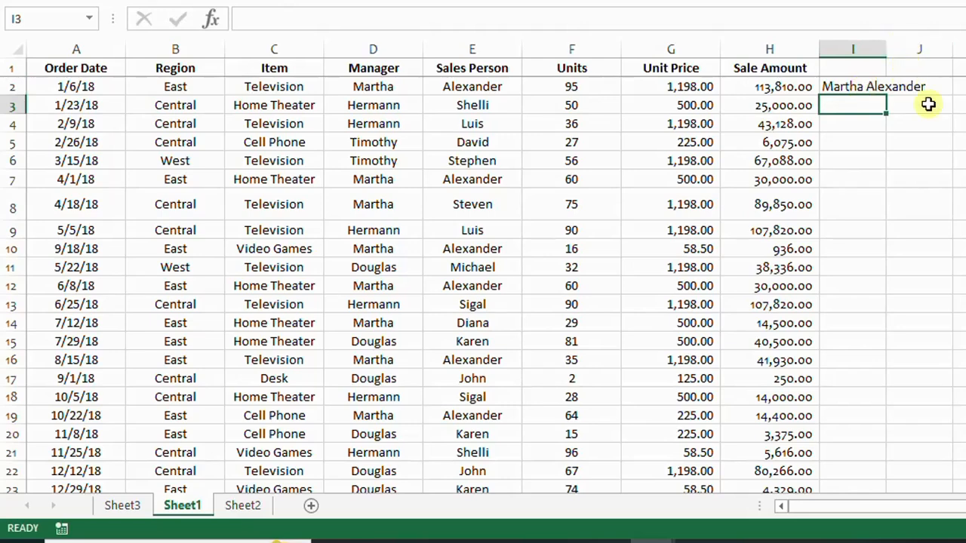
key("ctrl+e")
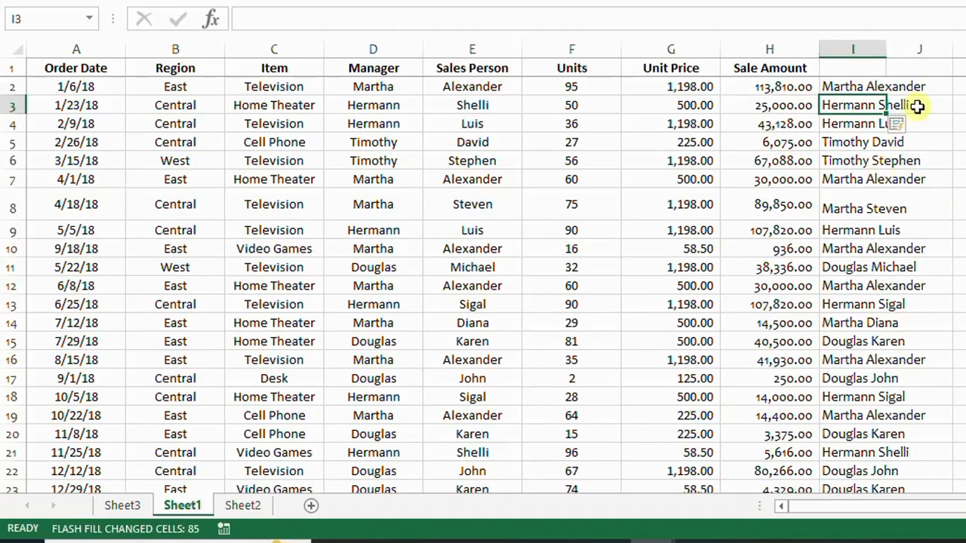
Enter only the manager's name from row 2 in J2 and Flash Fill the pattern down column J
left_click(951, 90)
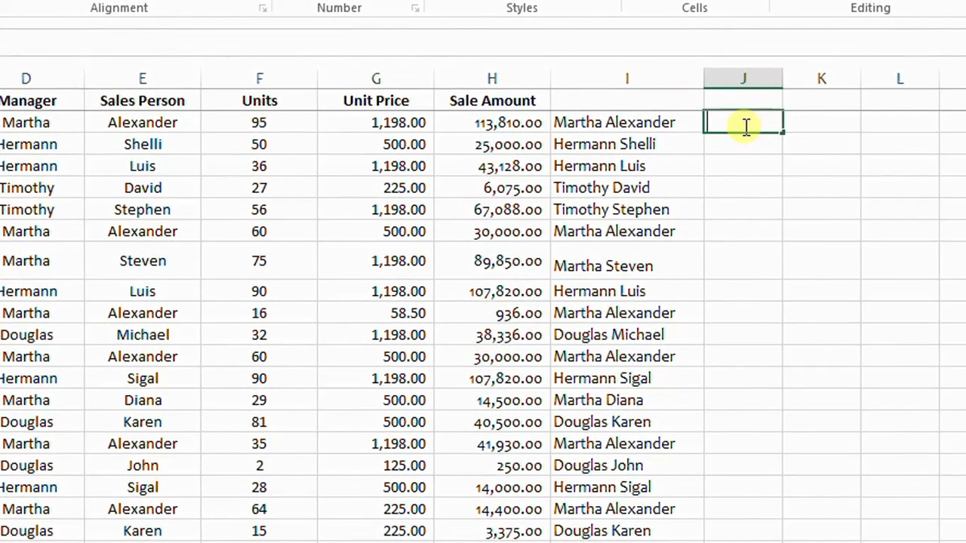
type("Martha")
key("Return")
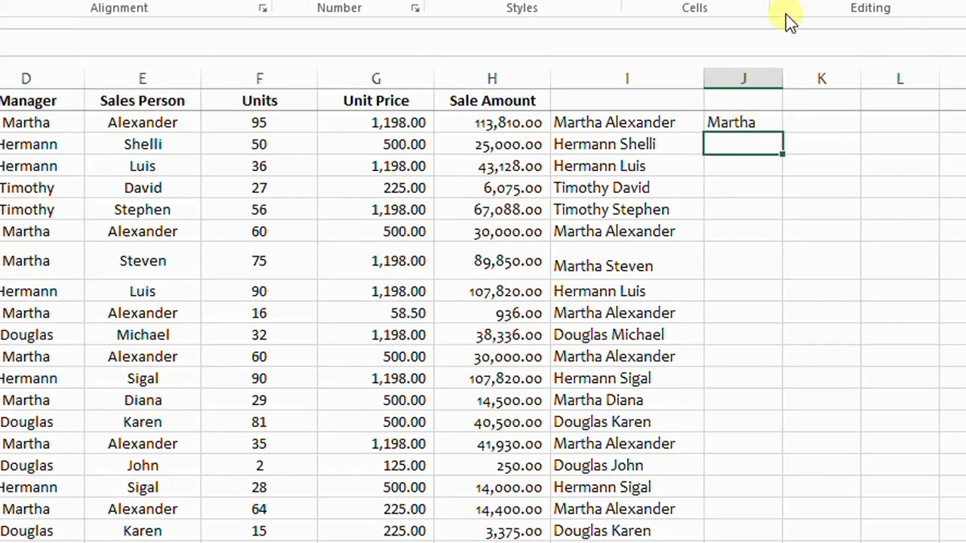
key("ctrl+e")
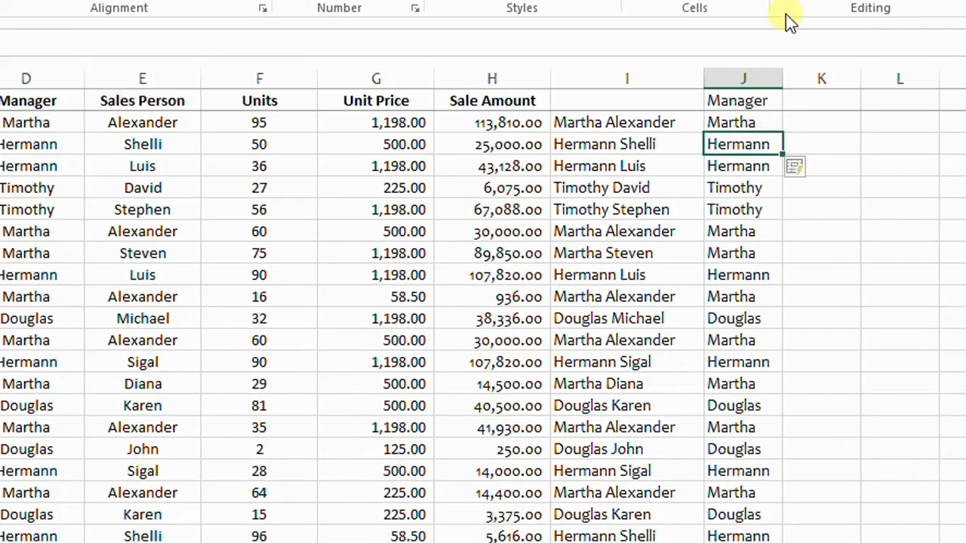
left_click(747, 124)
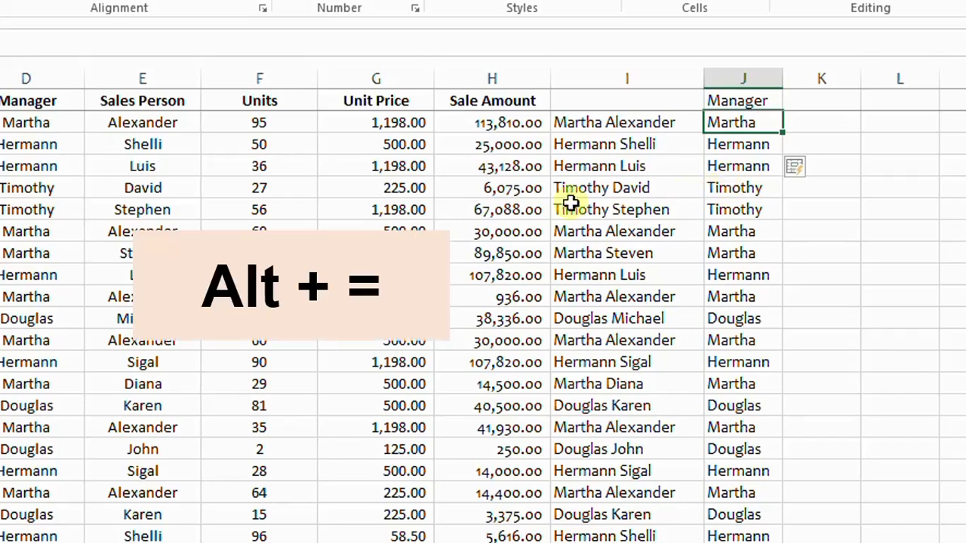
Total the Sale Amount column in cell H87 with AutoSum over the range H2:H86
left_click(493, 78)
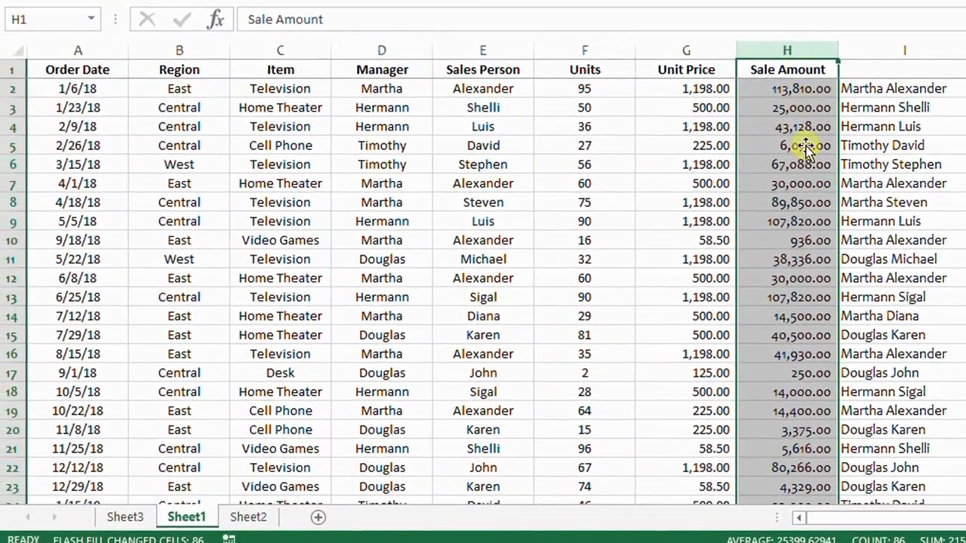
scroll(806, 147, "down", 1)
scroll(802, 313, "up", 1)
left_click(804, 89)
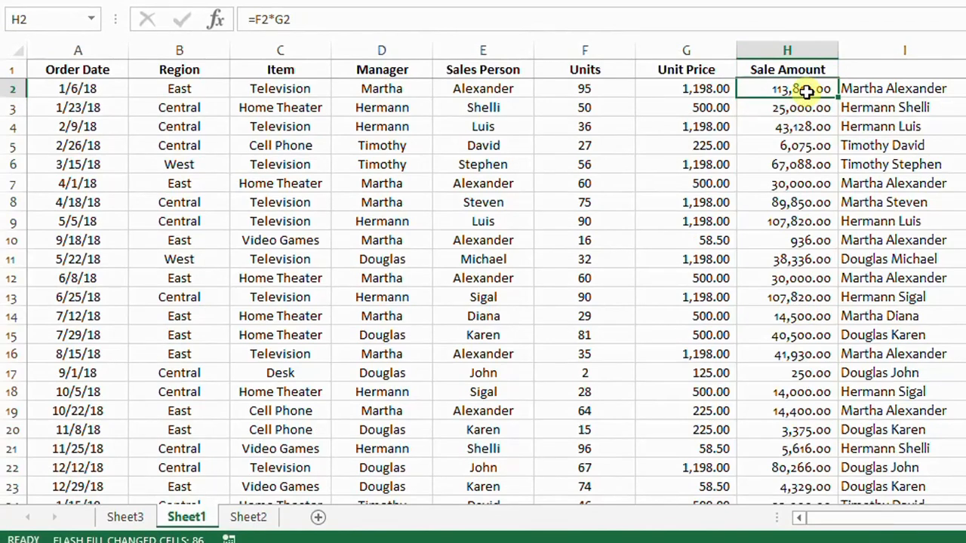
key("ctrl+Down")
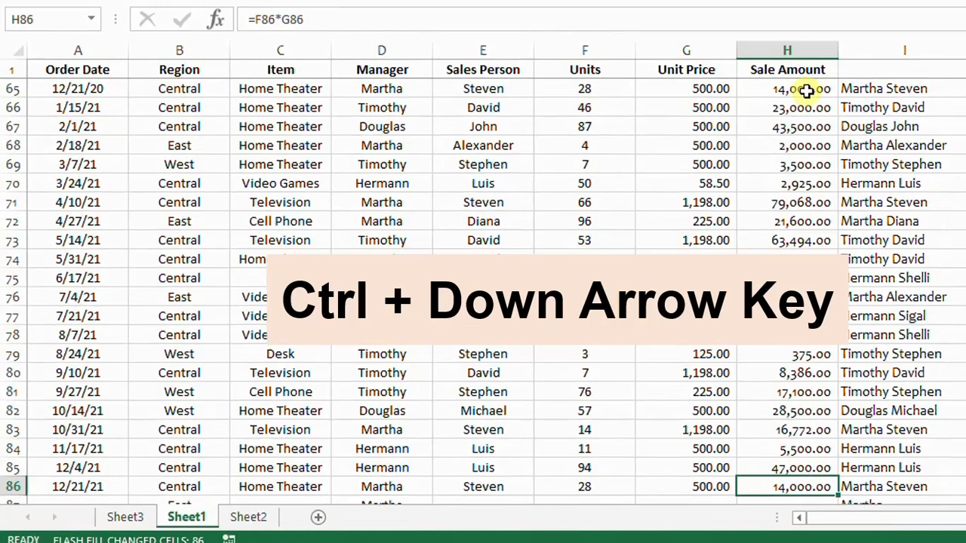
scroll(802, 366, "down", 1)
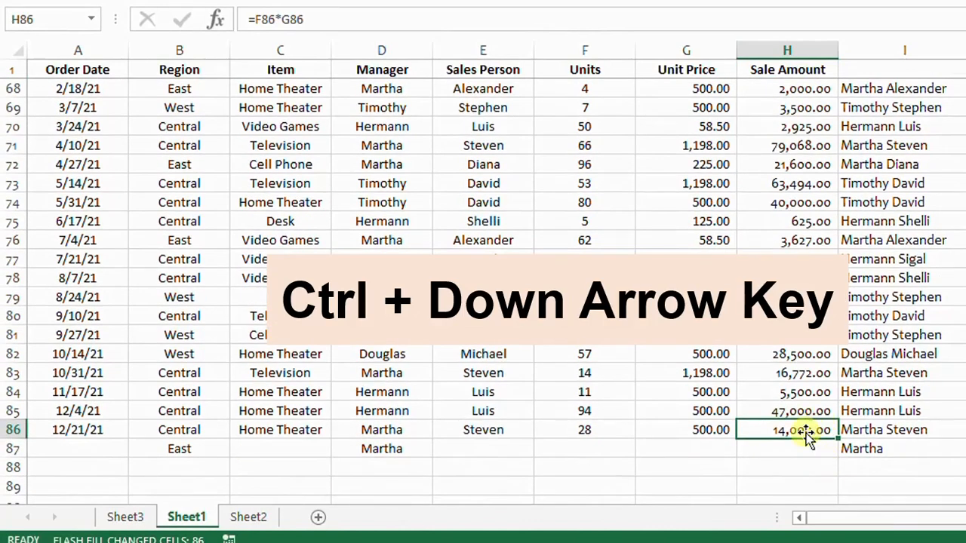
key("Down")
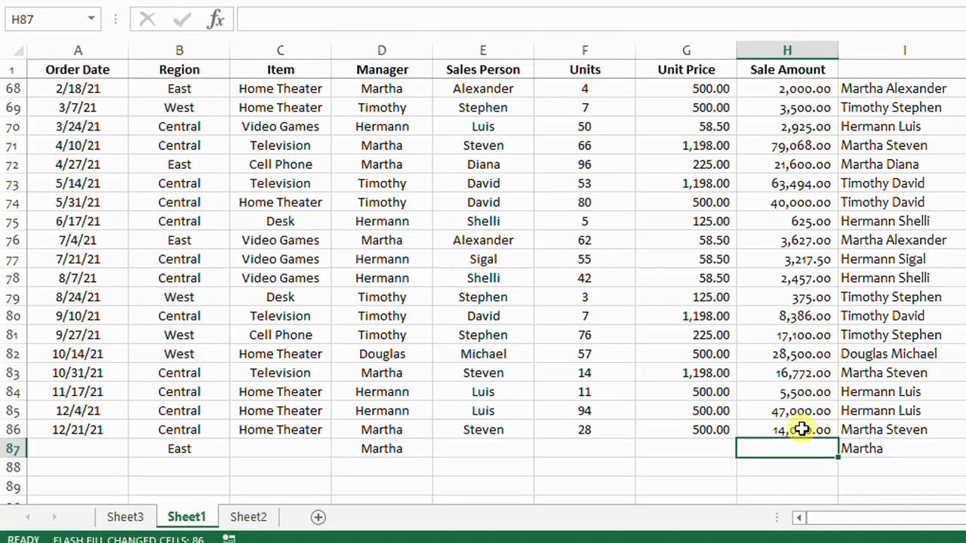
key("alt+equal")
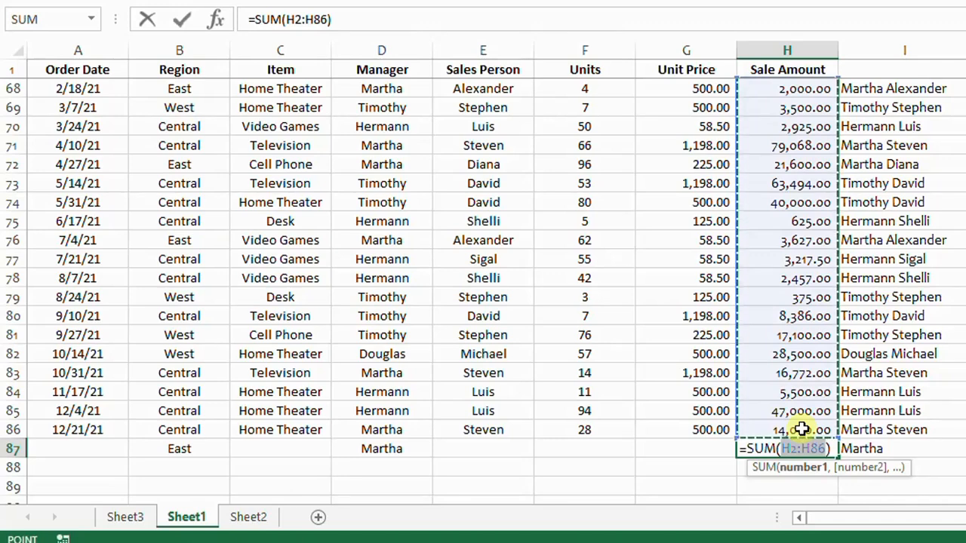
key("Return")
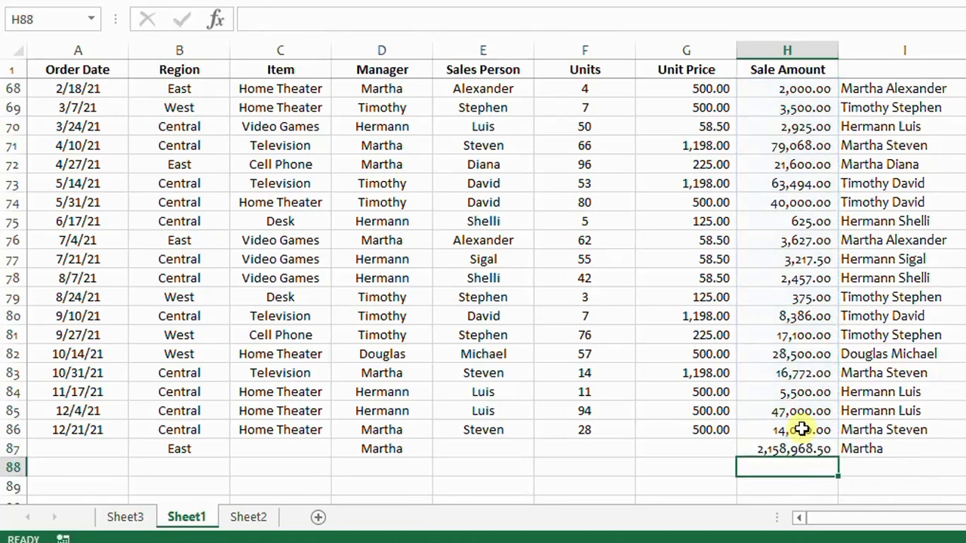
left_click(785, 448)
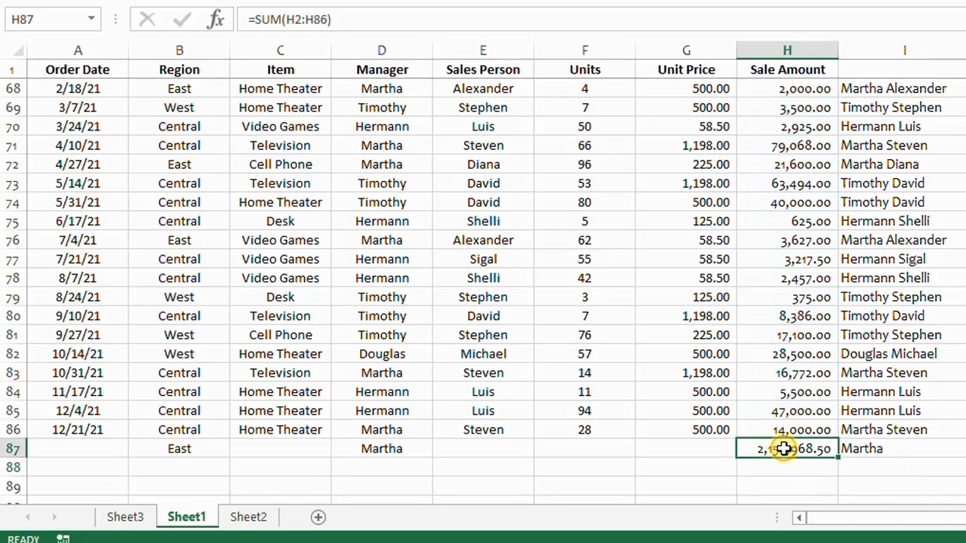
Set the Unit Price column's number format to Currency with 0 decimal places and the ₦ symbol
scroll(785, 448, "up", 13)
left_click(619, 157)
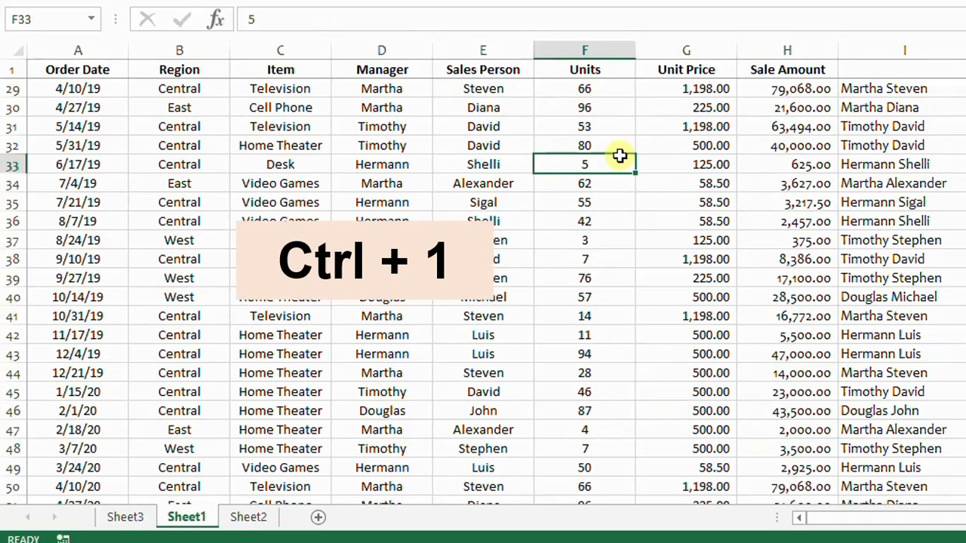
left_click(695, 48)
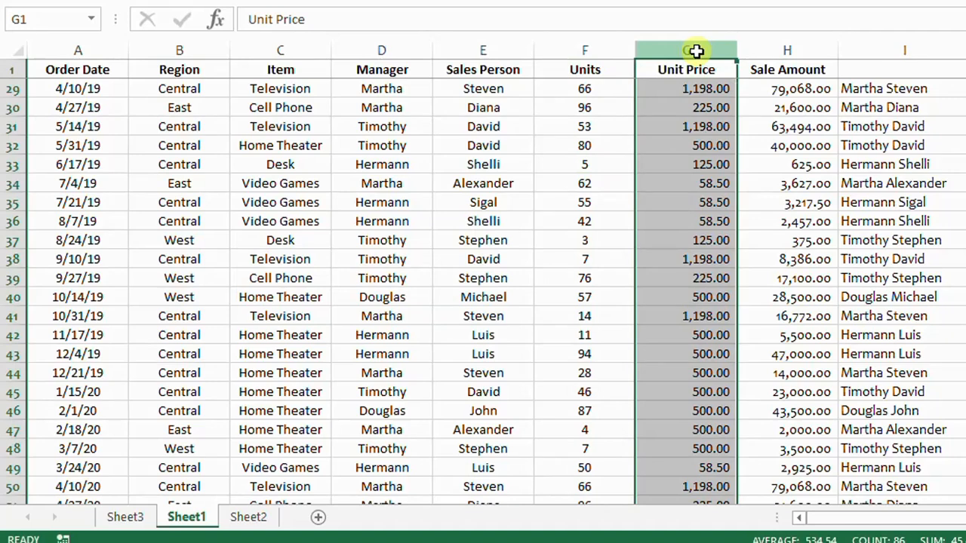
key("ctrl+1")
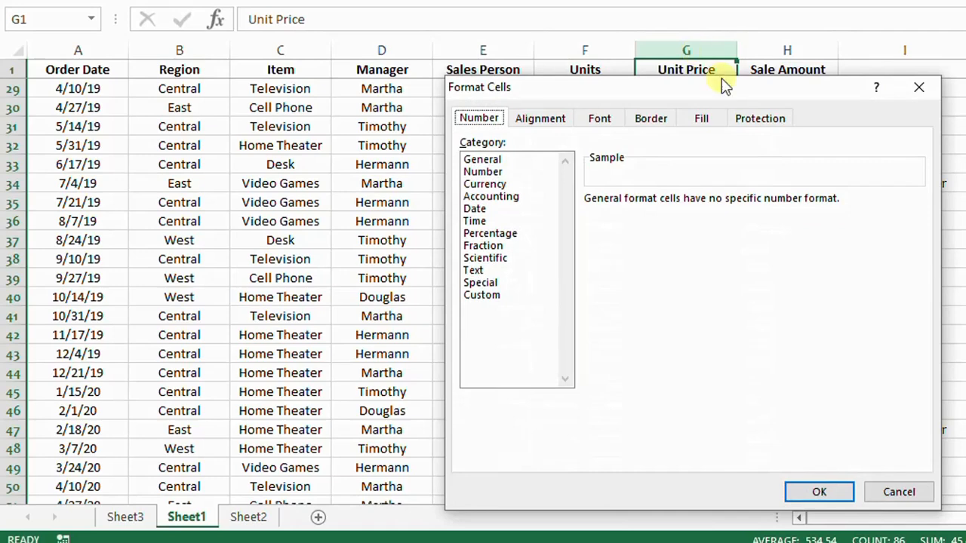
left_click_drag(715, 87, 398, 70)
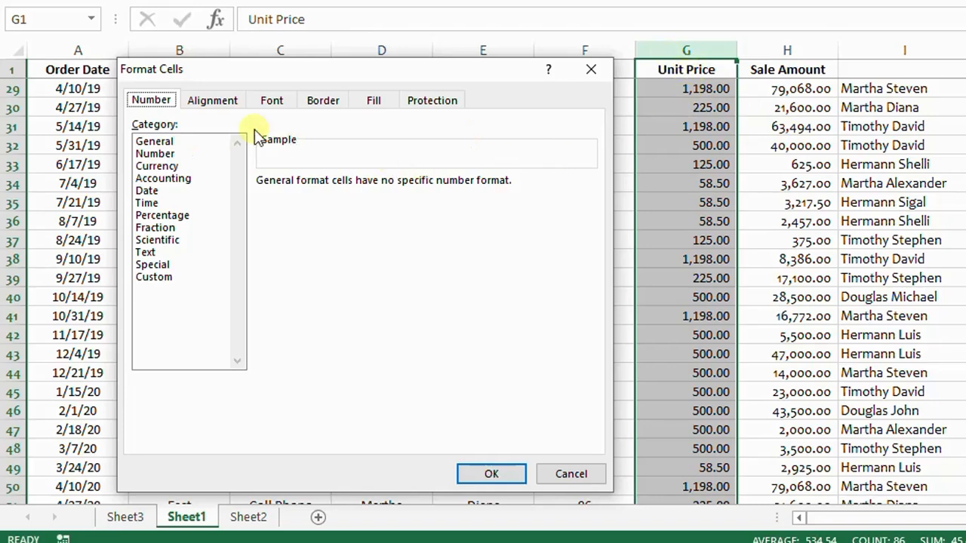
left_click(160, 166)
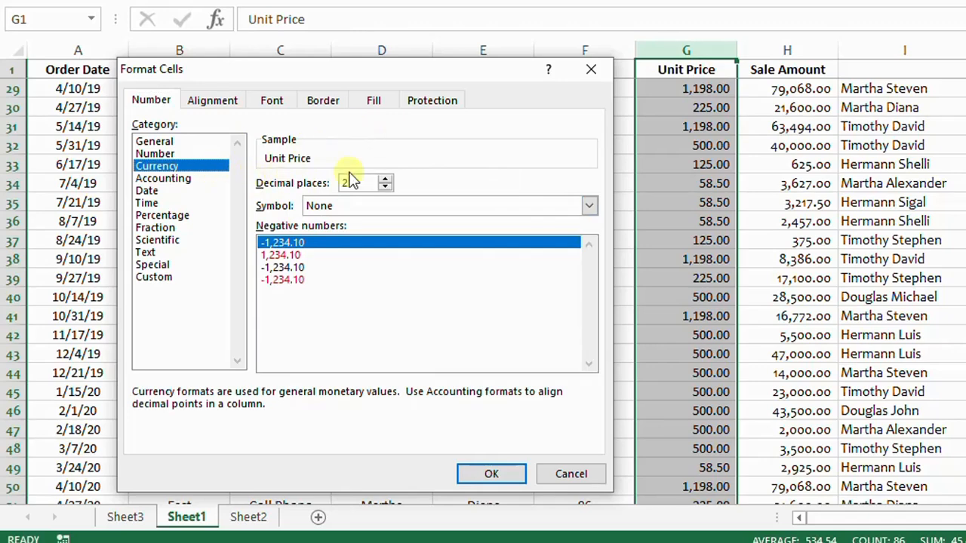
left_click(386, 186)
left_click(385, 186)
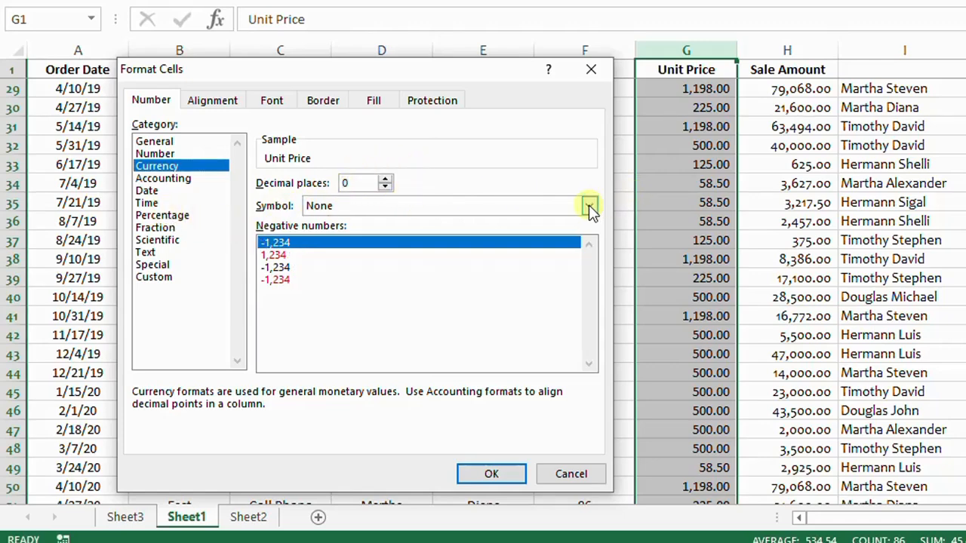
left_click(590, 207)
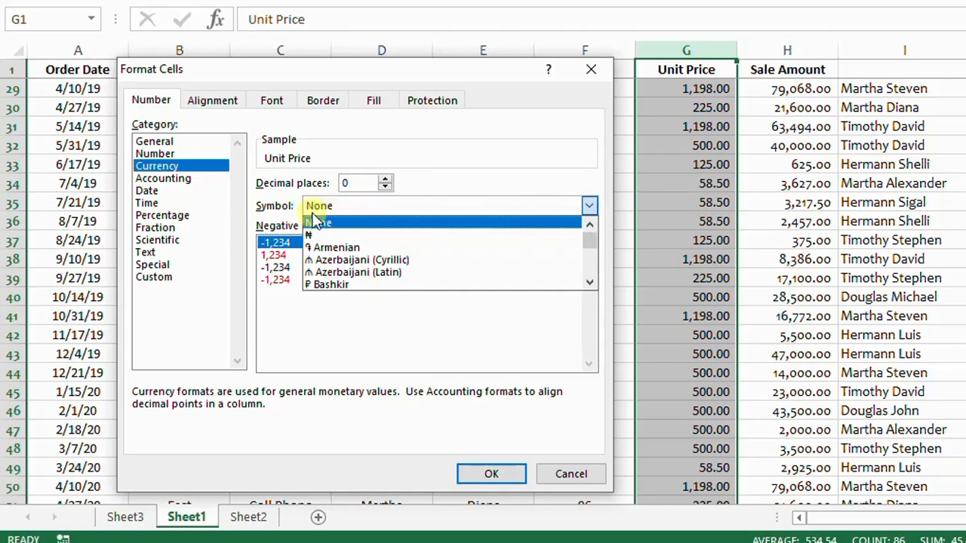
left_click(313, 236)
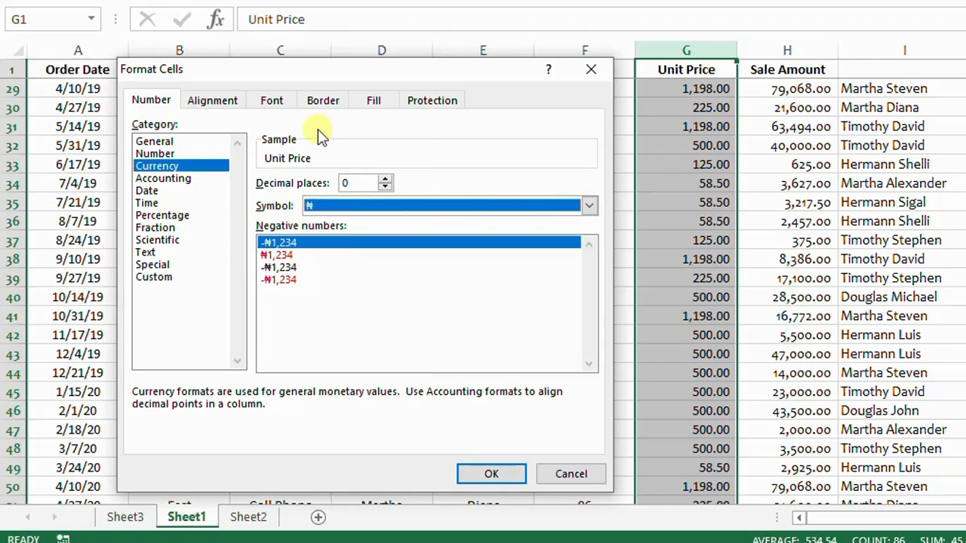
Set the Unit Price column's horizontal and vertical text alignment to Center
left_click(222, 103)
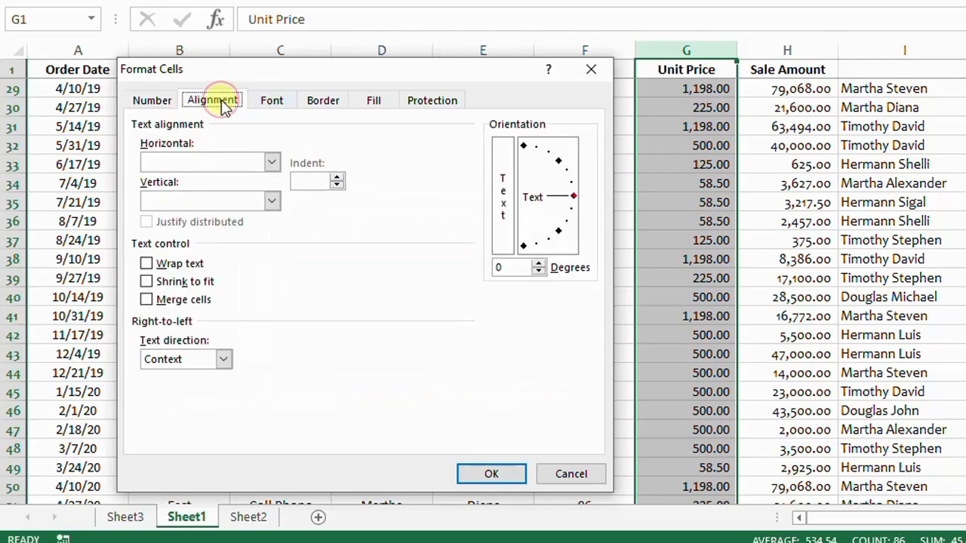
left_click(272, 162)
left_click(169, 204)
left_click(273, 201)
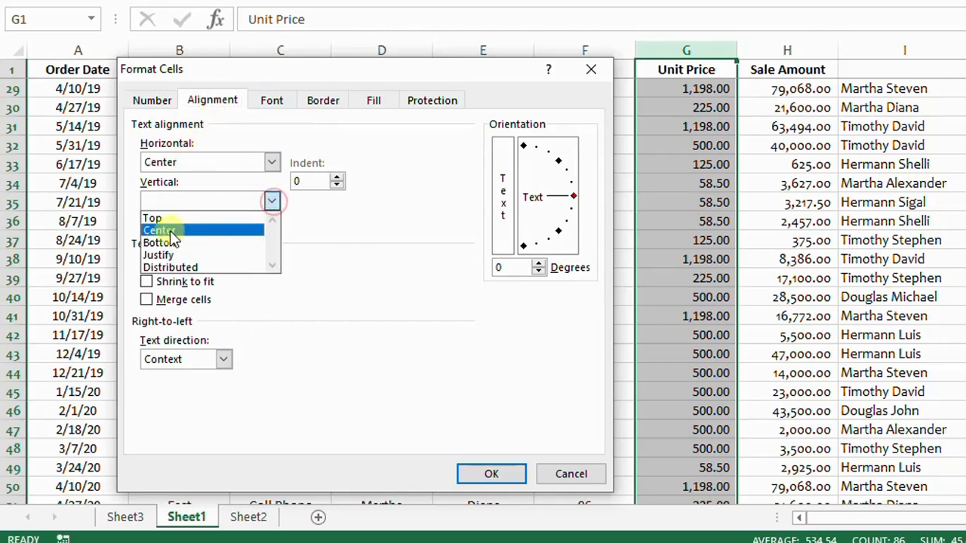
left_click(173, 232)
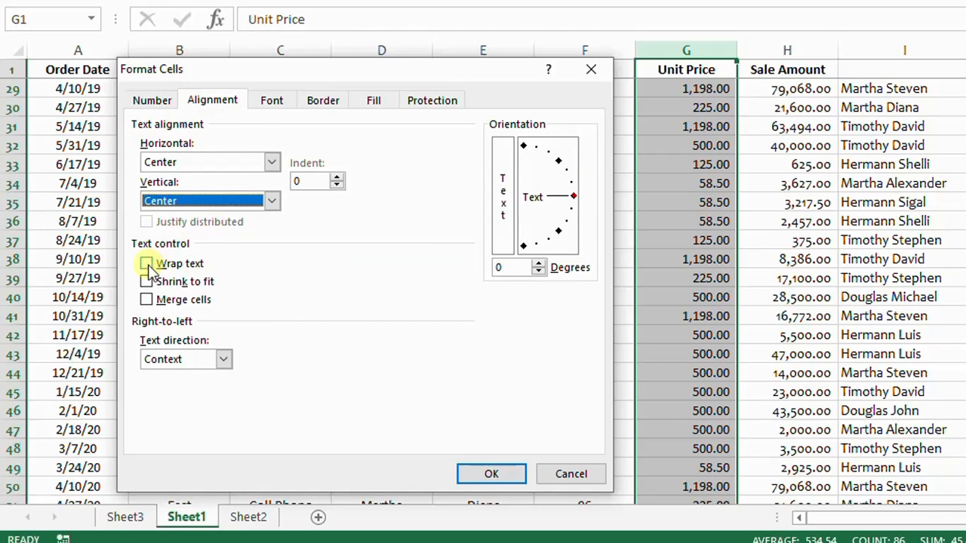
Set the Unit Price column's font size to 16
left_click(277, 103)
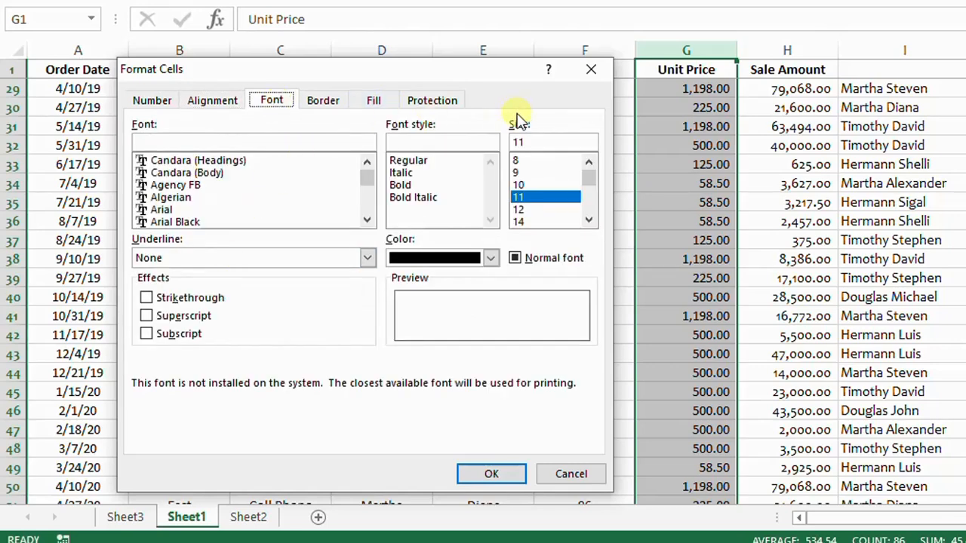
left_click(589, 219)
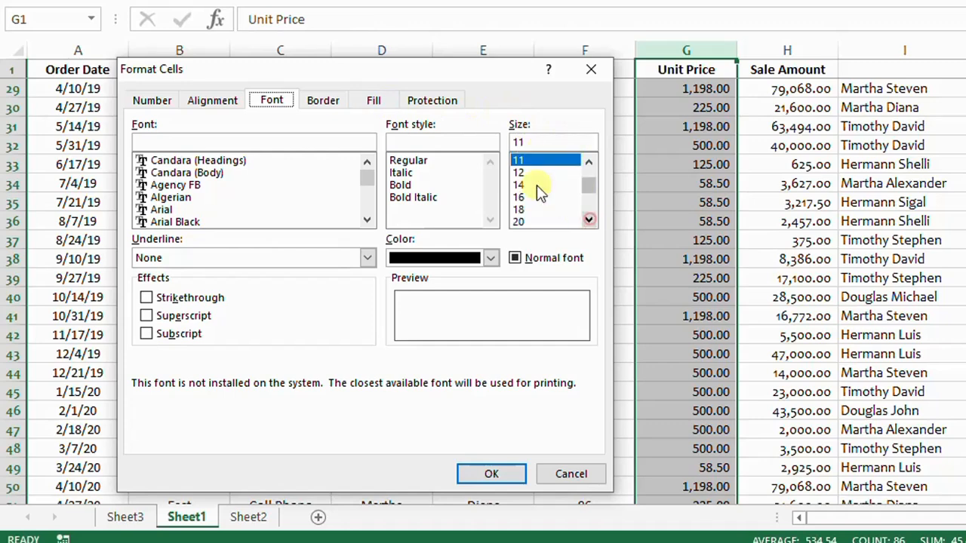
left_click(522, 197)
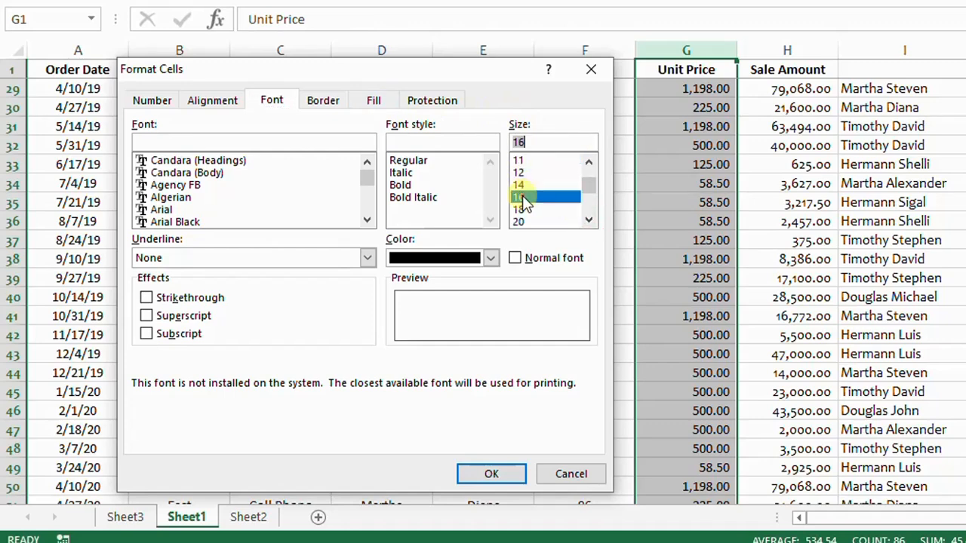
Choose a light cyan background fill for the Unit Price column, review the border and protection options, and apply all the cell formatting
left_click(325, 100)
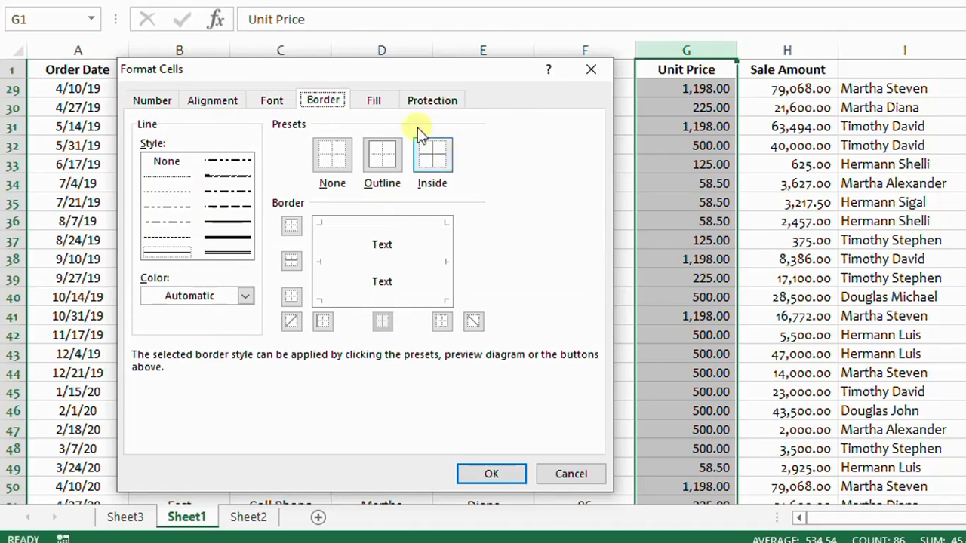
left_click(374, 103)
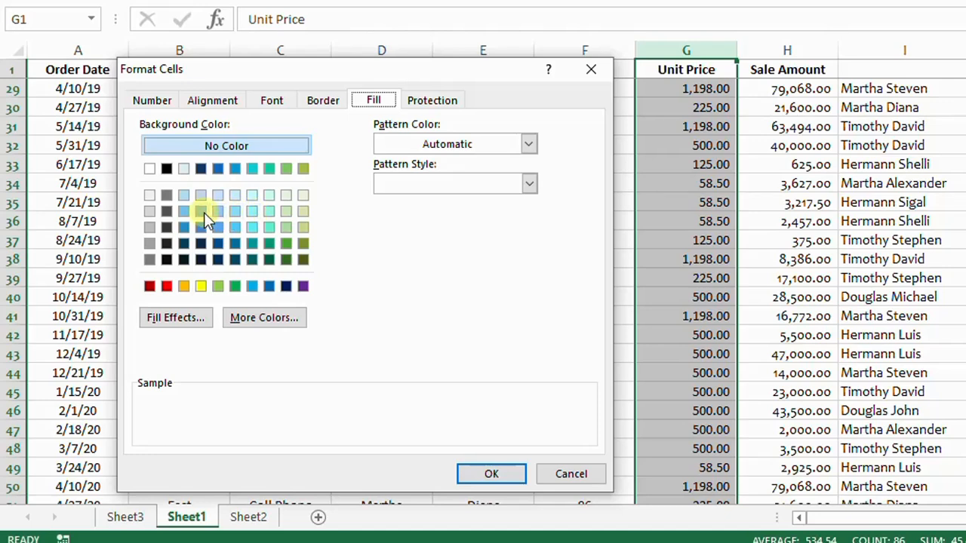
left_click(234, 198)
left_click(443, 100)
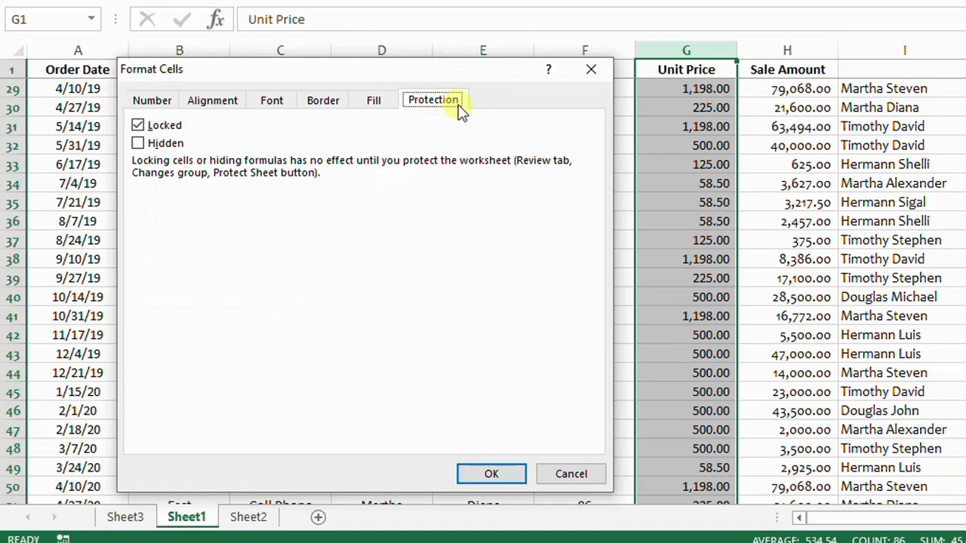
left_click(491, 474)
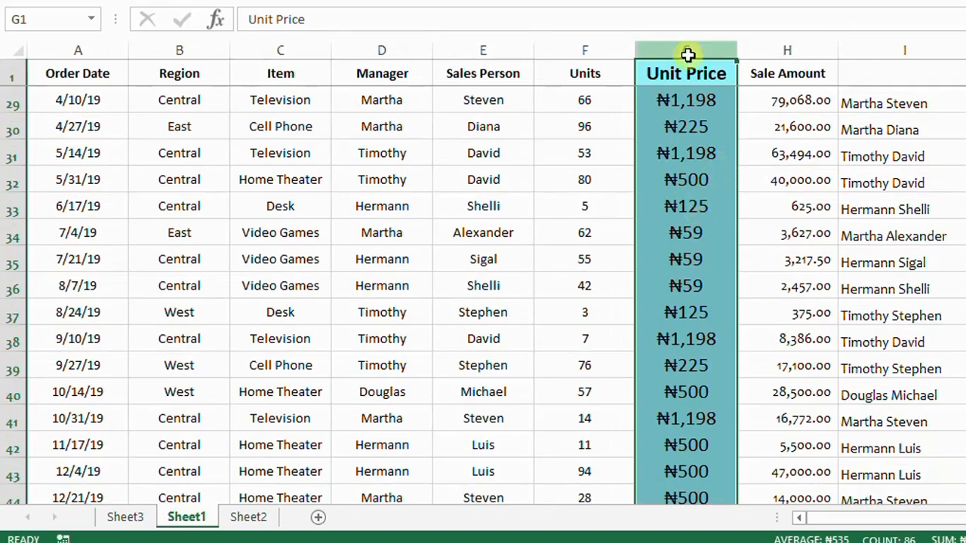
scroll(695, 280, "down", 4)
left_click(694, 280)
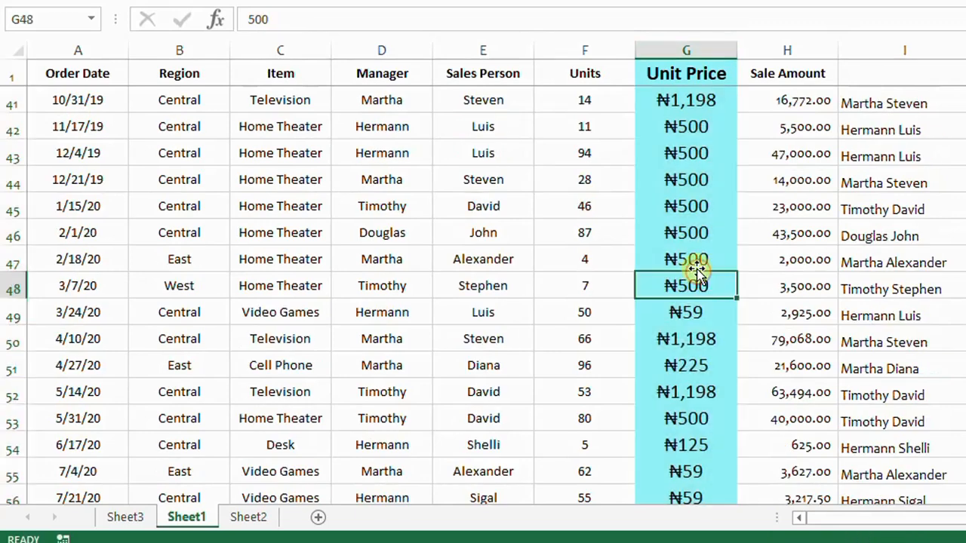
scroll(669, 210, "up", 5)
left_click(685, 197)
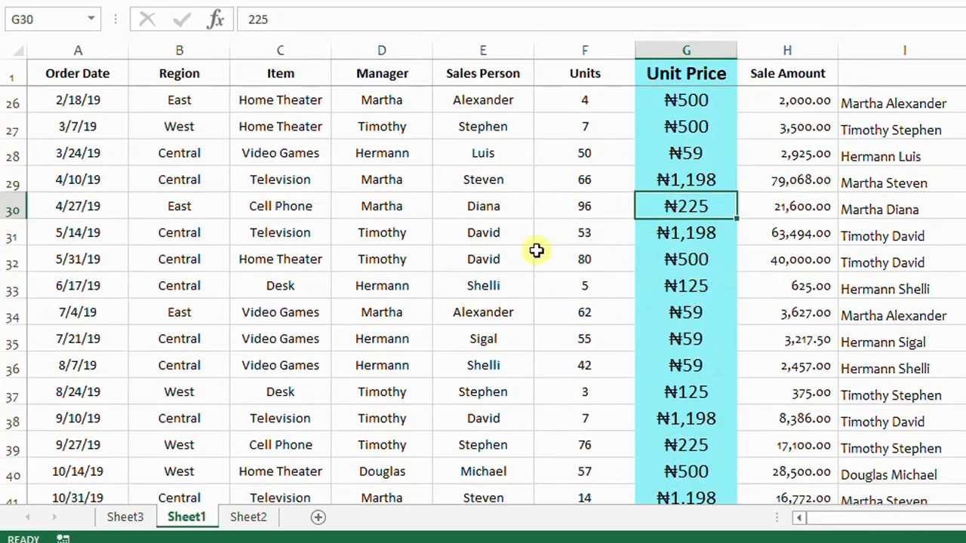